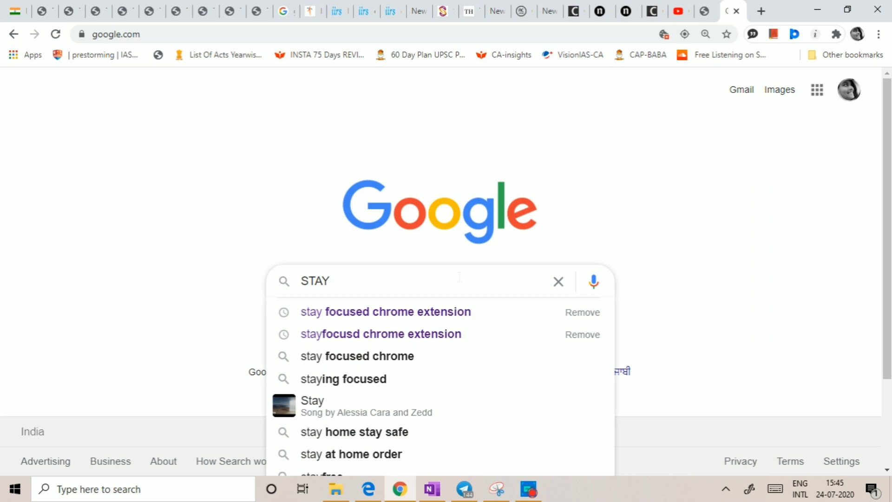
# Search the Chrome Web Store for the StayFocusd extension and add it to Chrome
pyautogui.click(439, 317)
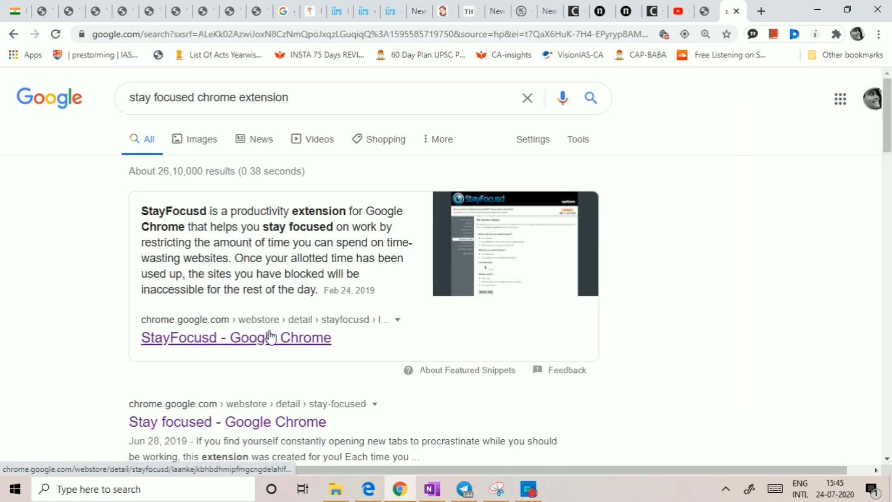
pyautogui.click(270, 336)
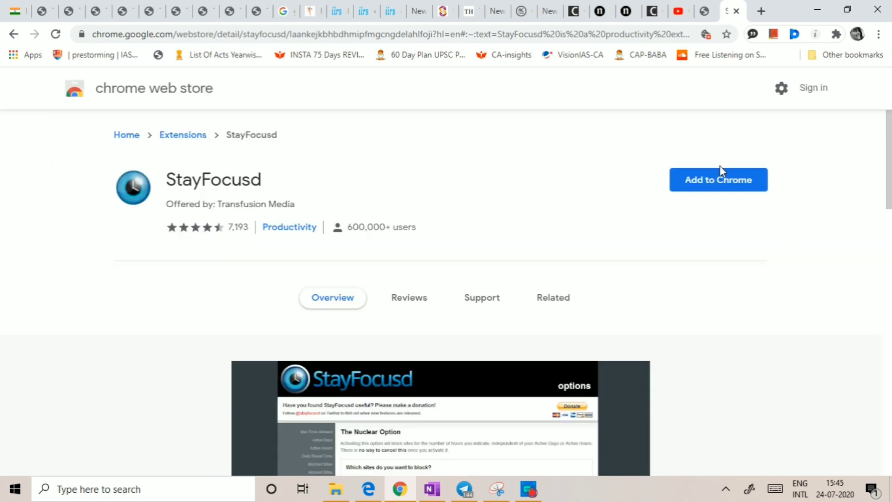
pyautogui.click(709, 189)
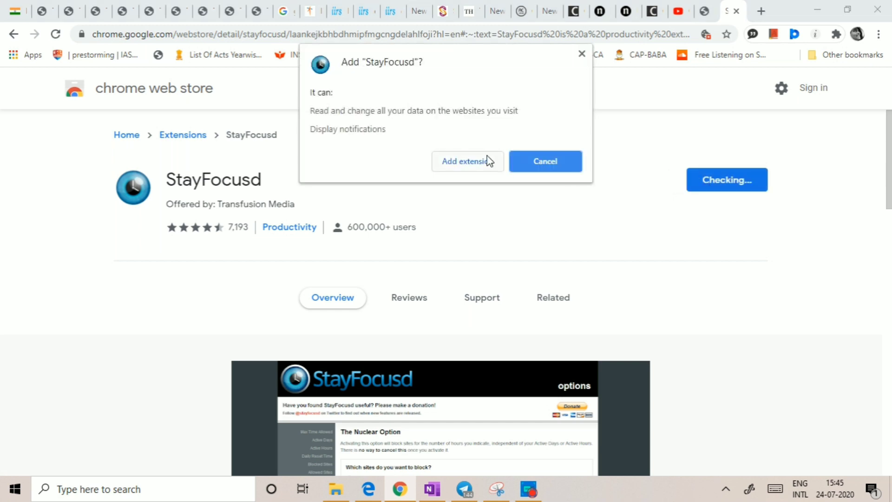
pyautogui.click(489, 161)
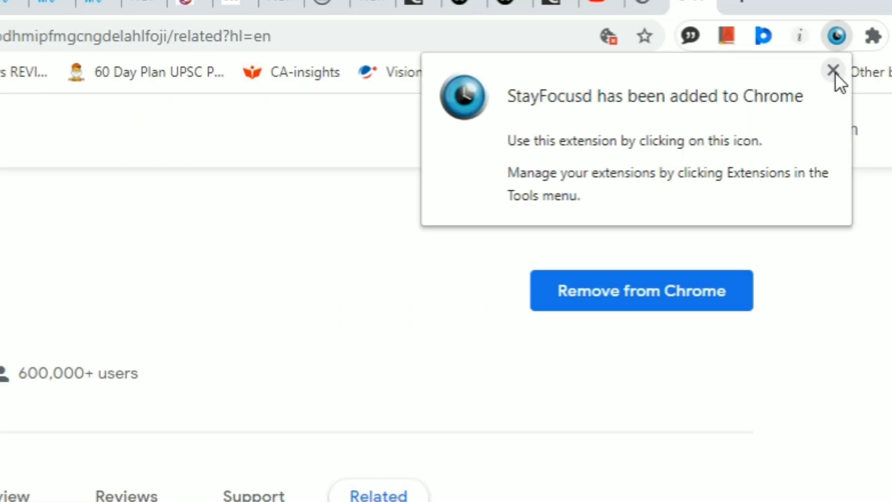
# Dismiss the install notice, pin StayFocusd to the toolbar and open its quick panel
pyautogui.click(834, 72)
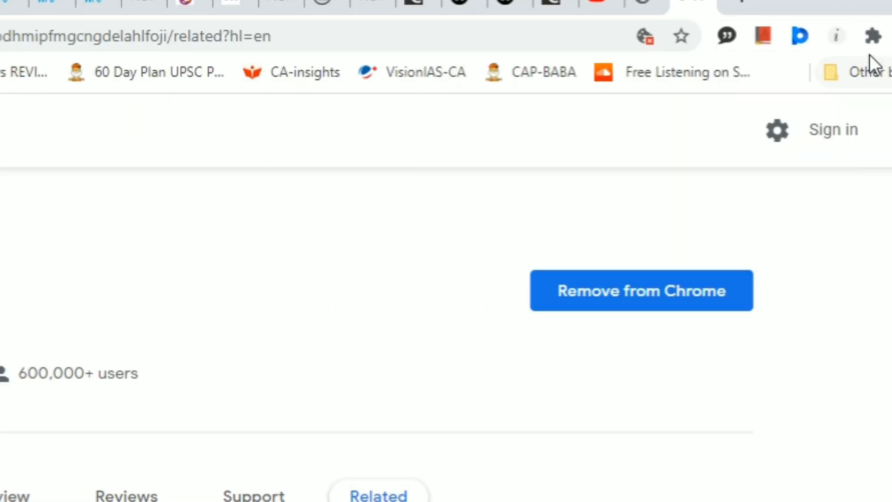
pyautogui.click(878, 38)
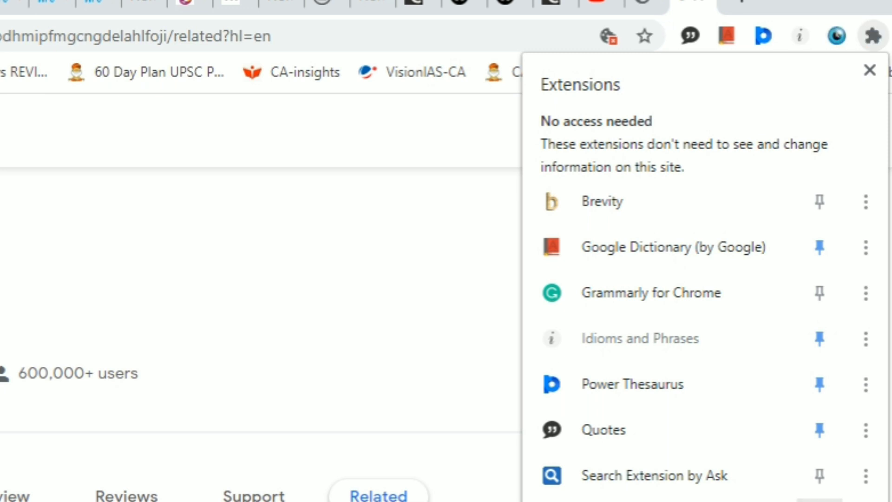
pyautogui.click(870, 71)
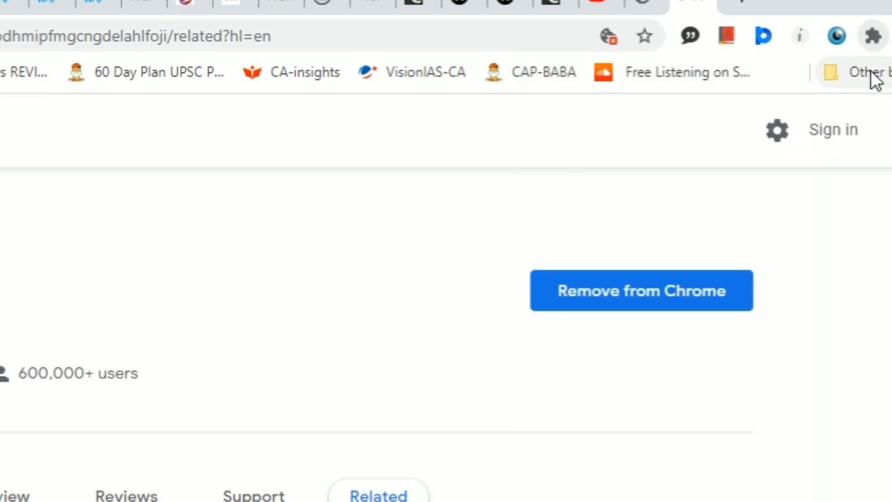
pyautogui.click(837, 32)
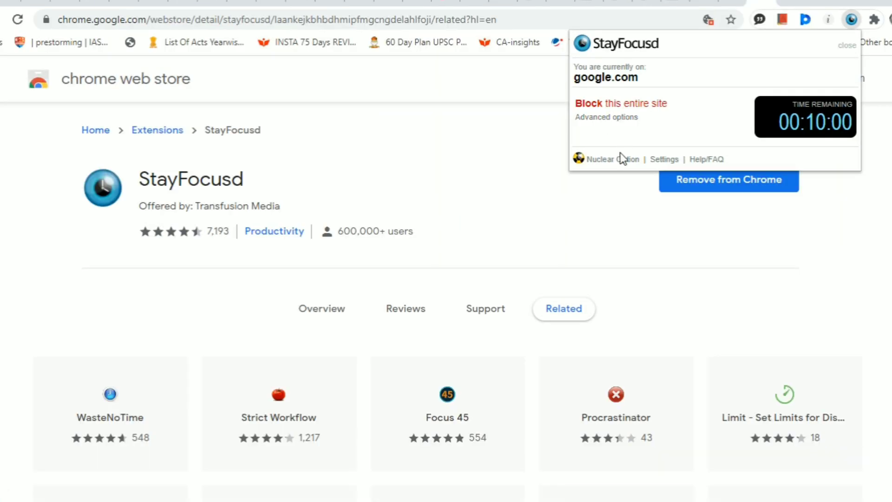
pyautogui.click(600, 159)
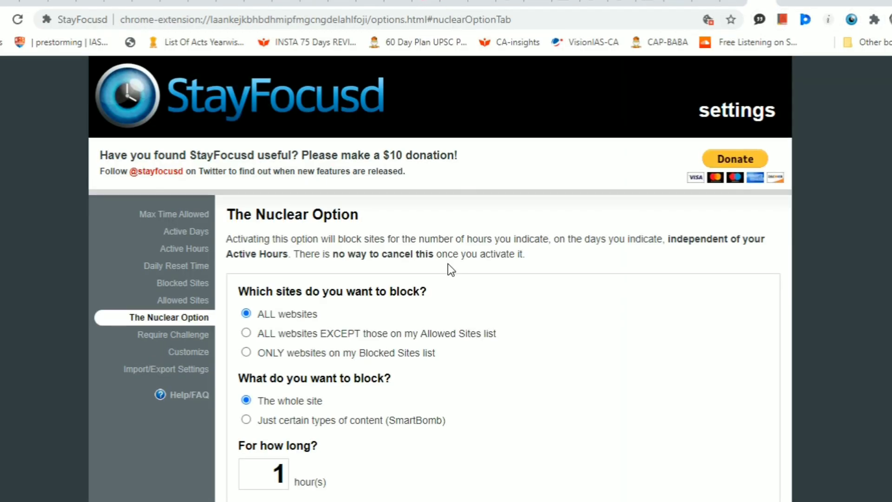
pyautogui.scroll(-3, 447, 264)
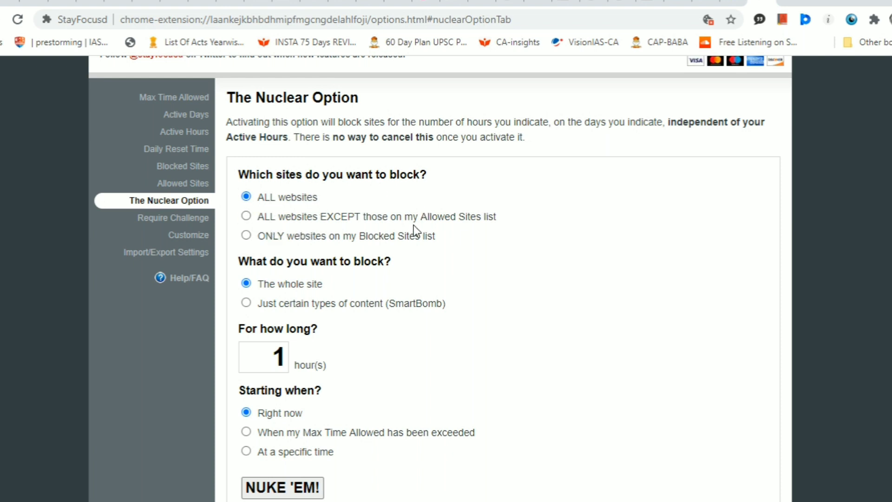
pyautogui.click(246, 216)
pyautogui.click(246, 236)
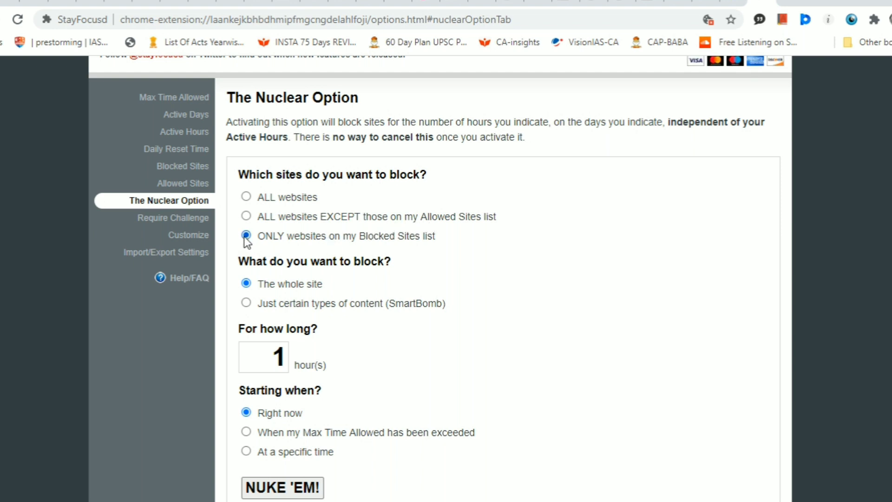
pyautogui.click(246, 196)
pyautogui.scroll(1, 246, 196)
pyautogui.scroll(1, 223, 172)
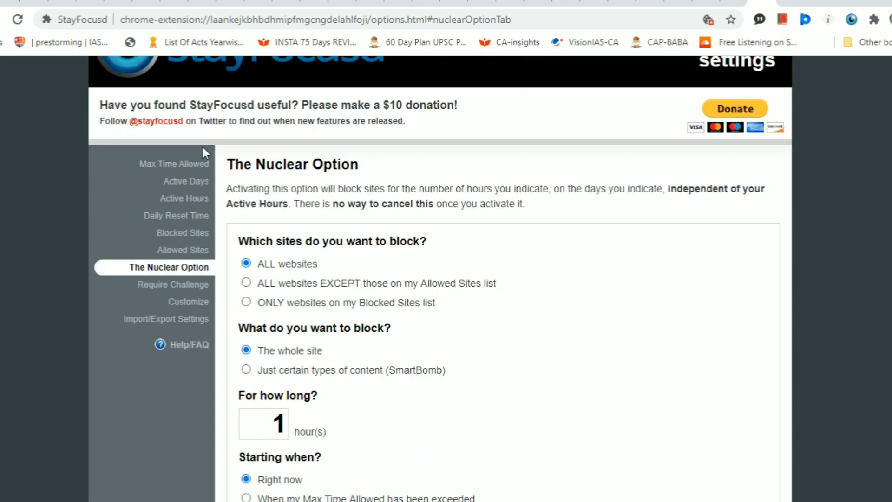
# Go to StayFocusd's Blocked Sites settings and focus the box for entering sites
pyautogui.click(190, 236)
pyautogui.scroll(-1, 448, 287)
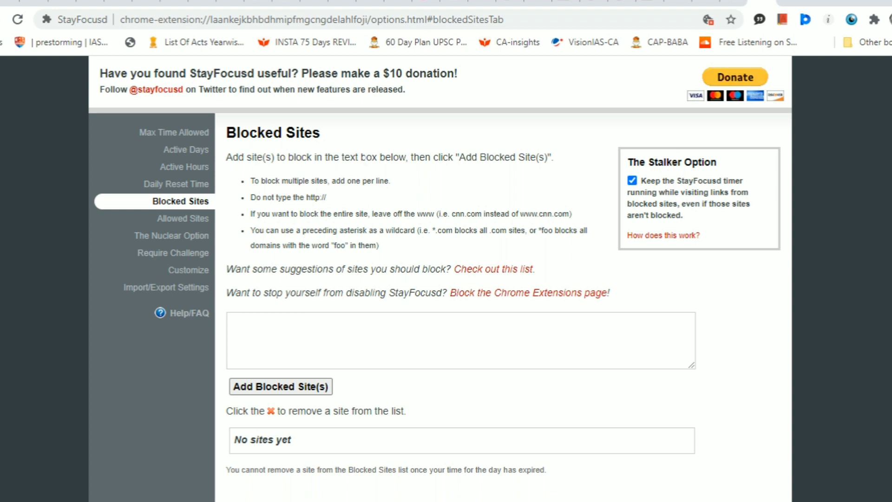
pyautogui.scroll(-1, 477, 322)
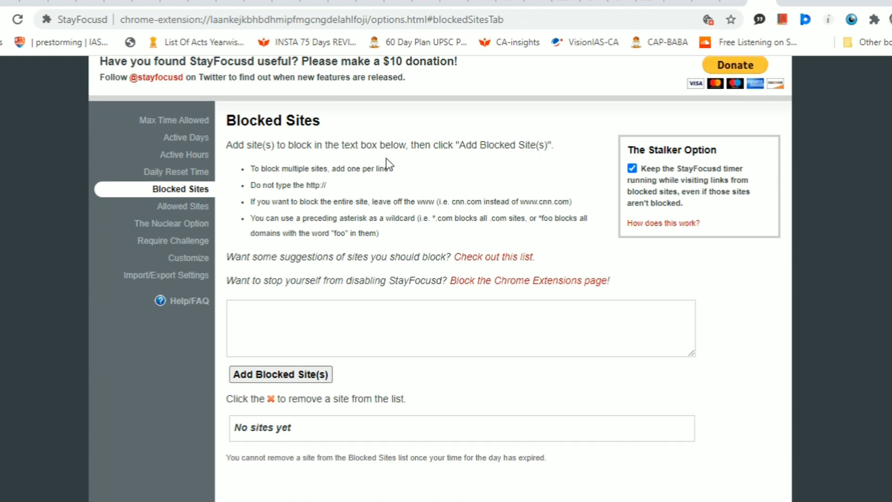
pyautogui.scroll(-1, 324, 330)
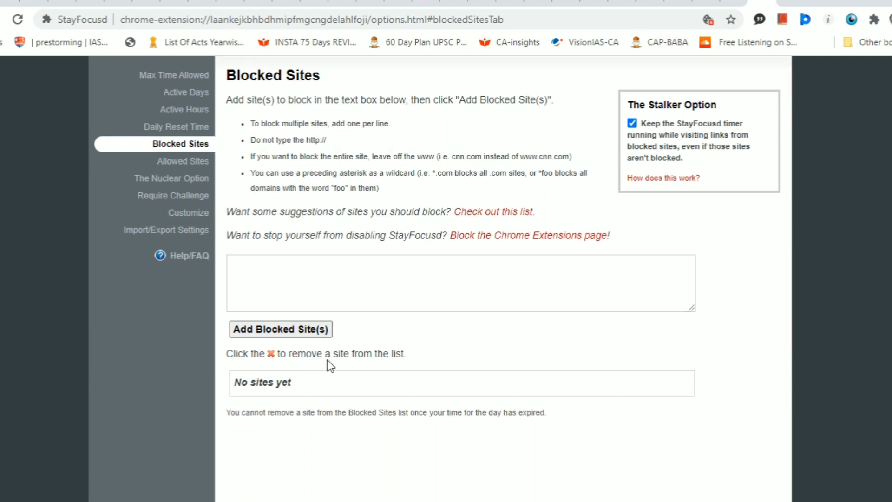
pyautogui.click(297, 288)
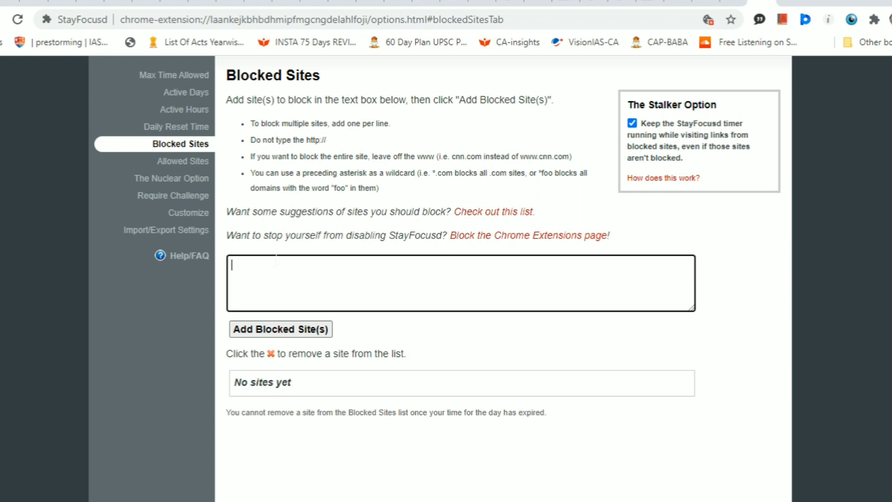
pyautogui.click(299, 331)
pyautogui.click(341, 284)
pyautogui.scroll(1, 373, 290)
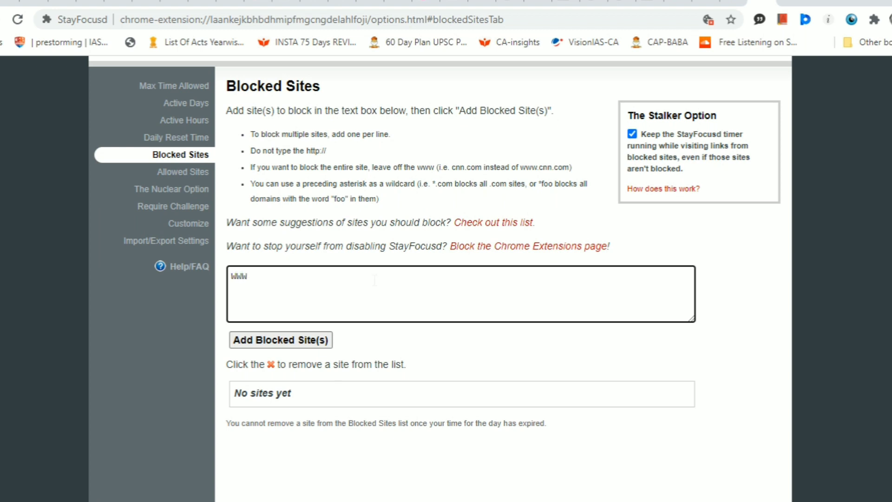
# Add thehindu.com to the Blocked Sites list, then remove it again
pyautogui.press('BackSpace')
pyautogui.press('BackSpace')
pyautogui.press('BackSpace')
pyautogui.write('https://www.thehindu.com/opinion/op-ed/the-threat-to-the-idea-of-a-public-university/article30019537.ece')
pyautogui.moveTo(389, 287); pyautogui.dragTo(359, 278)
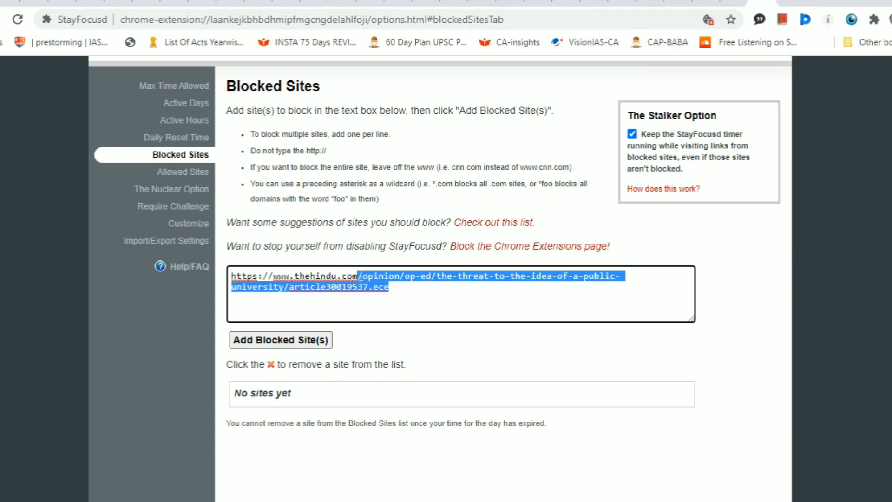
pyautogui.press('BackSpace')
pyautogui.click(292, 341)
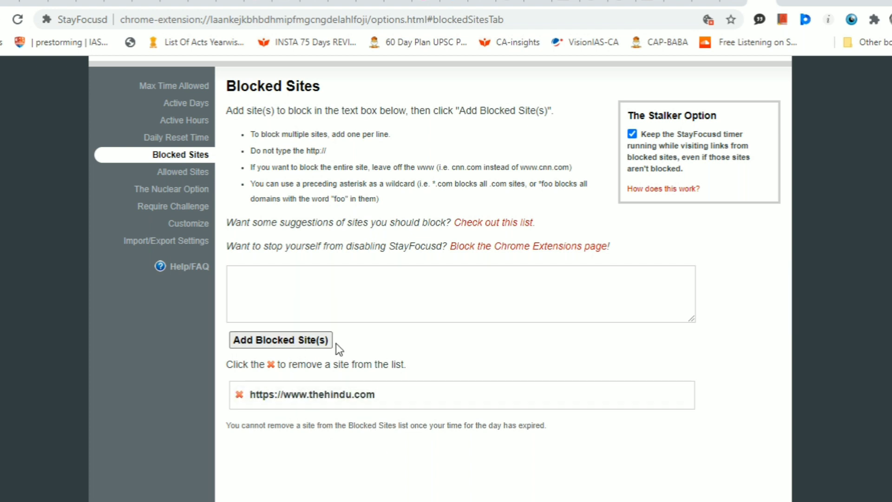
pyautogui.click(240, 394)
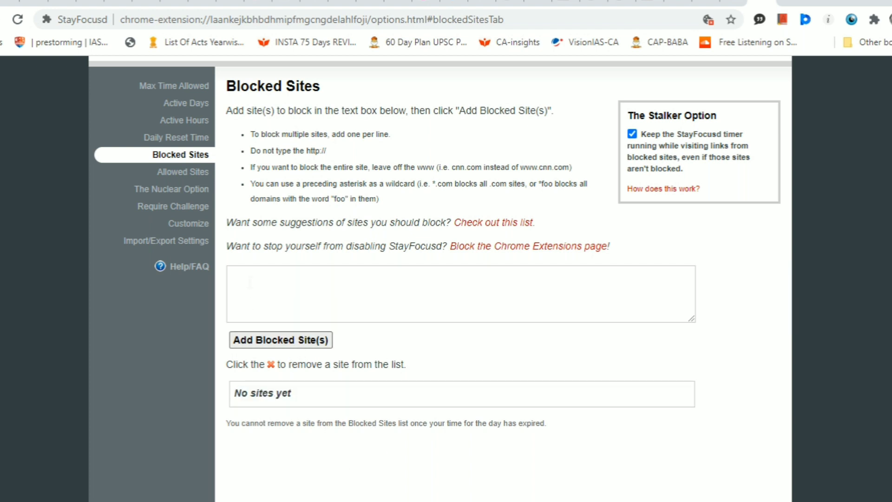
pyautogui.click(251, 281)
pyautogui.write('www')
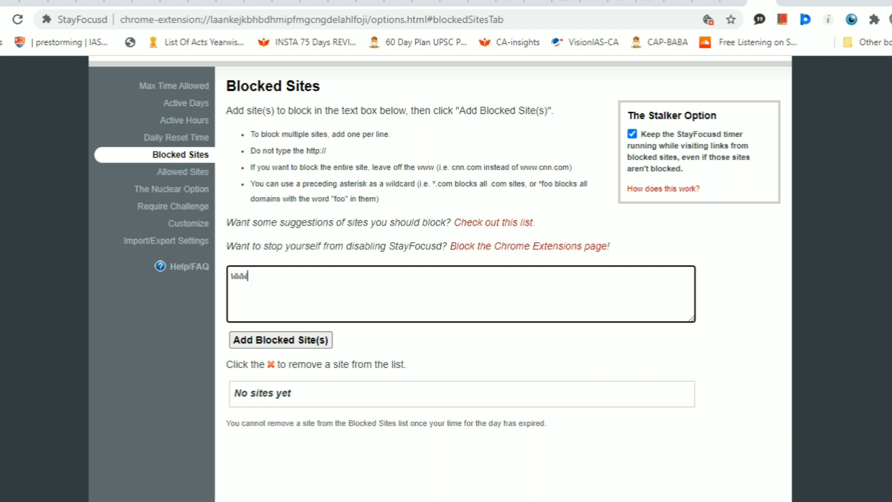
pyautogui.write('.YOUTU')
pyautogui.write('www.youtube.com')
pyautogui.click(270, 339)
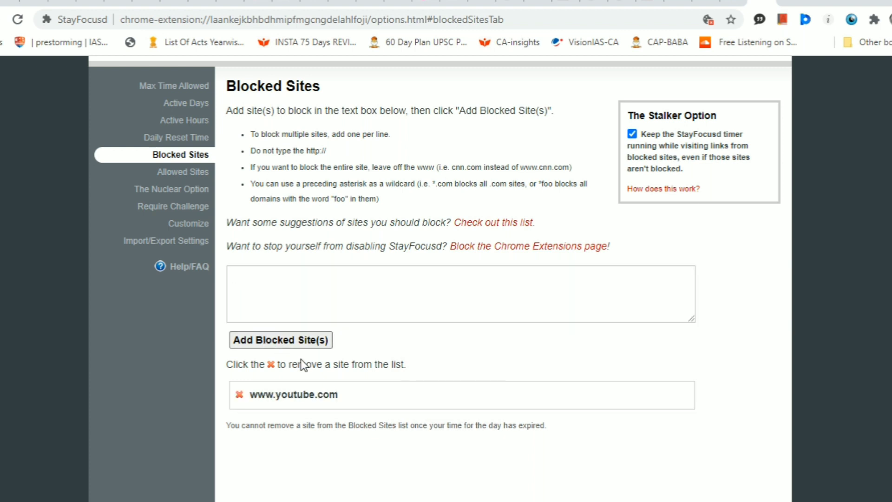
pyautogui.click(239, 395)
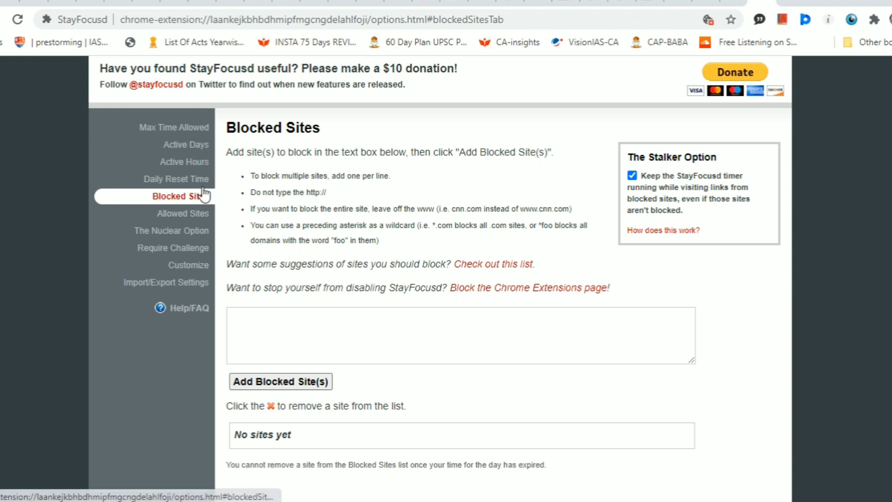
# Set The Nuclear Option to block ONLY websites on my Blocked Sites list, keeping 1 hour
pyautogui.click(182, 232)
pyautogui.scroll(-1, 304, 305)
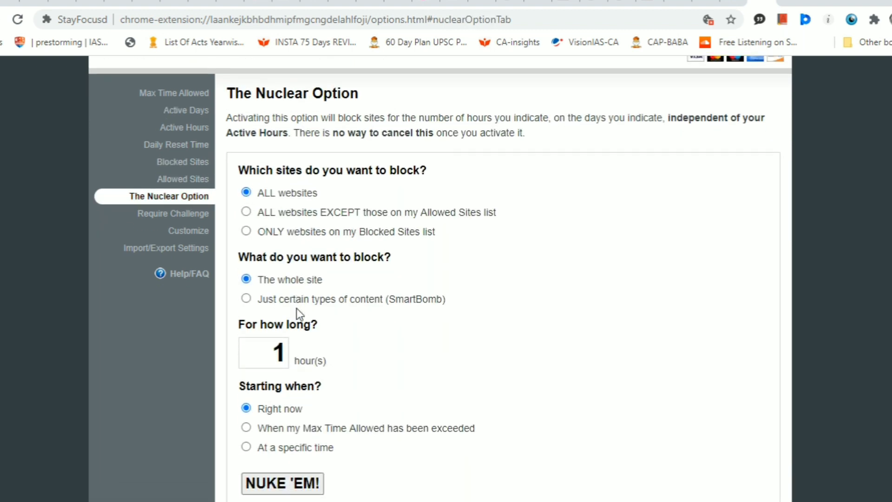
pyautogui.click(246, 230)
pyautogui.scroll(-1, 397, 265)
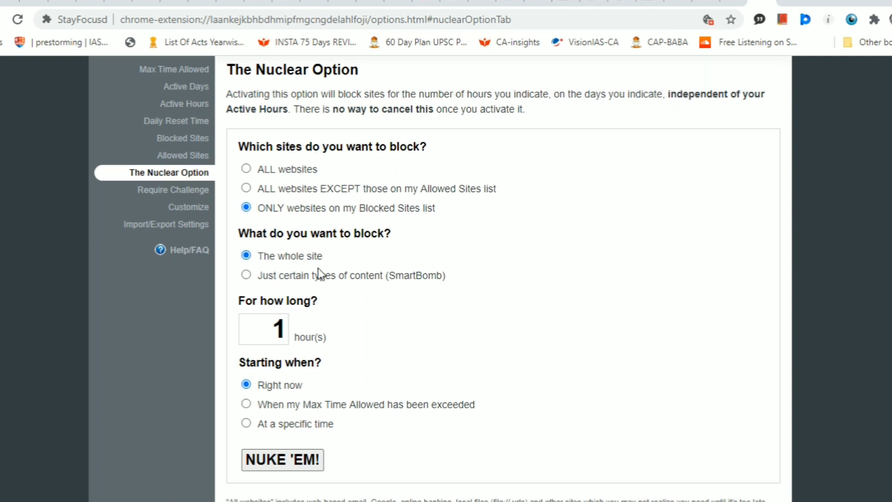
pyautogui.scroll(-1, 357, 300)
pyautogui.click(265, 293)
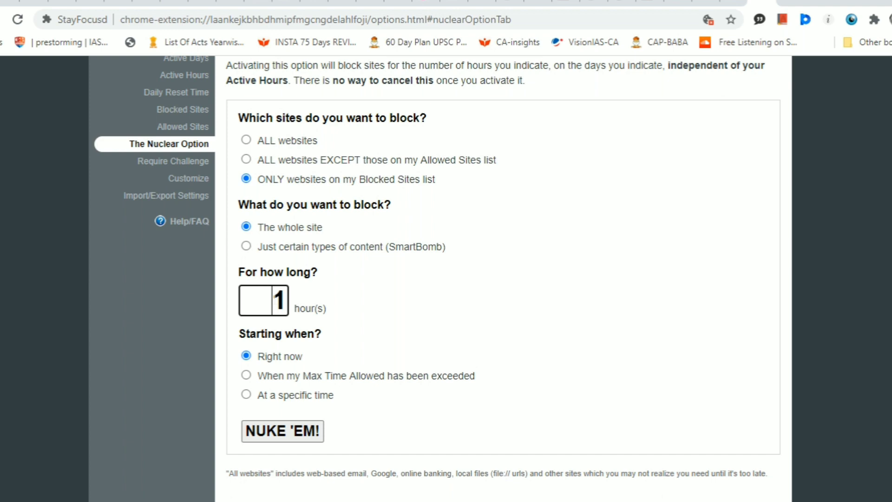
pyautogui.write('3')
pyautogui.press('BackSpace')
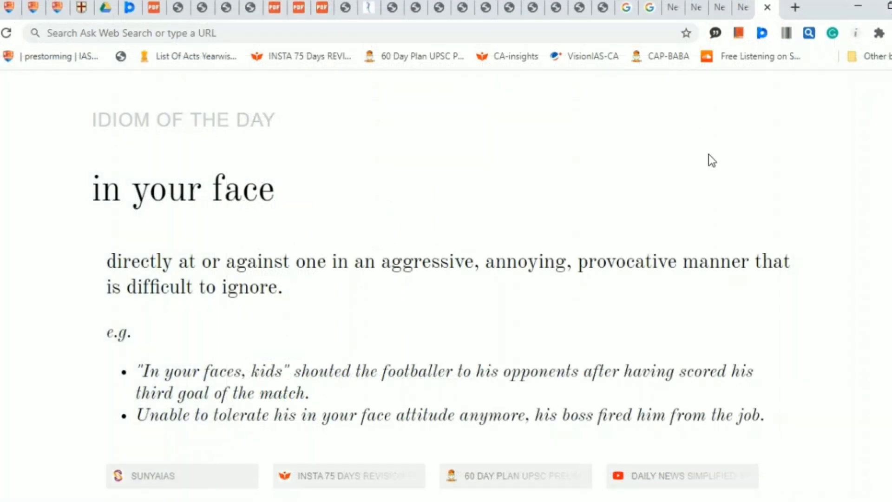
# Open three new tabs for fresh idioms, dismissing each notice, then show a motivational quote
pyautogui.click(795, 8)
pyautogui.click(510, 271)
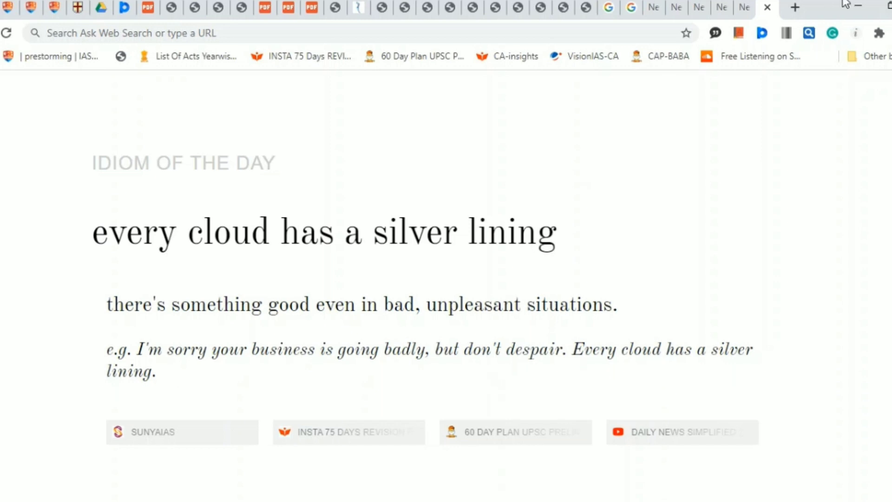
pyautogui.click(797, 9)
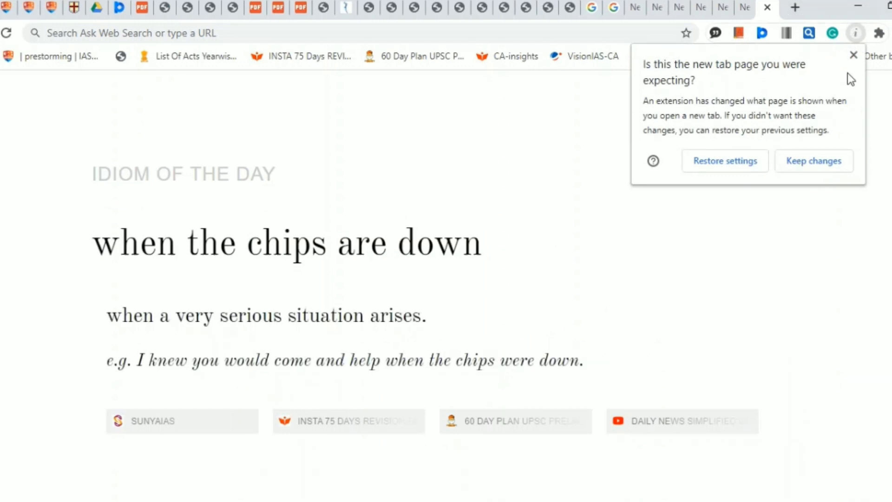
pyautogui.click(854, 56)
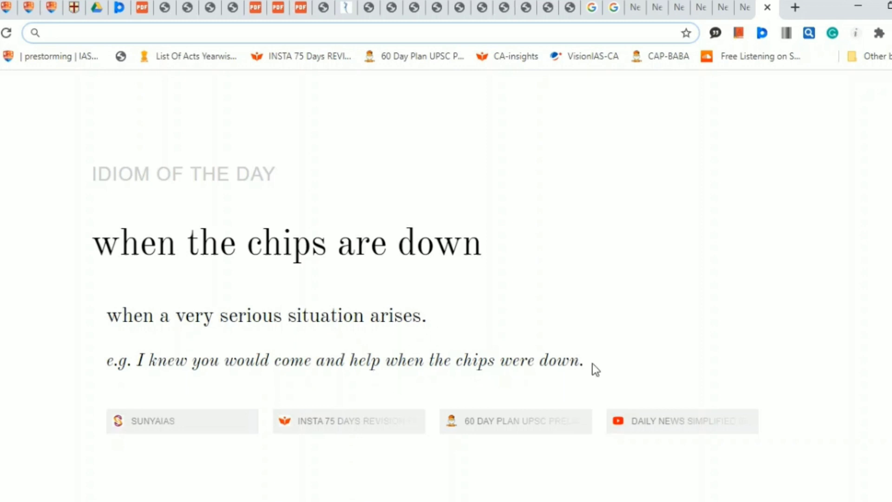
pyautogui.click(795, 7)
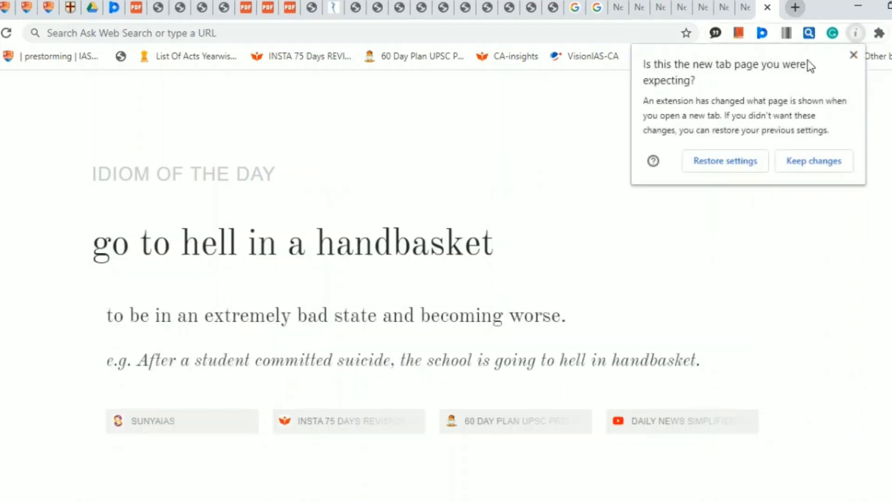
pyautogui.click(854, 55)
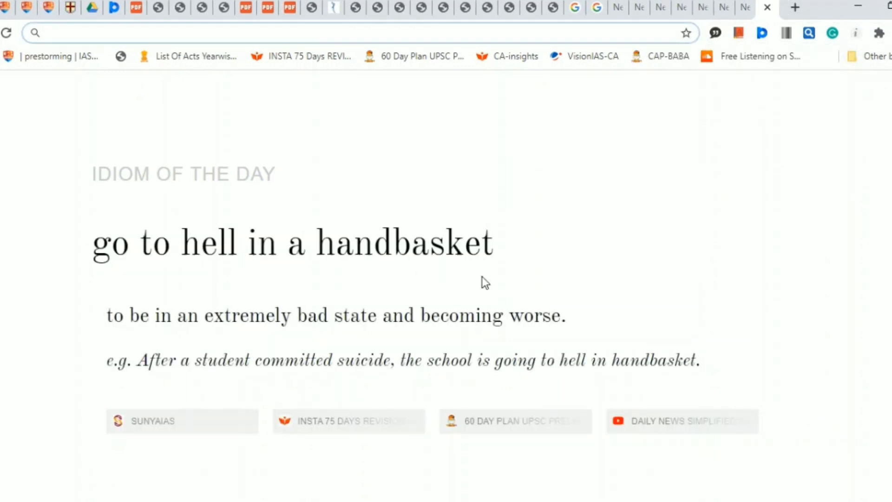
pyautogui.click(715, 34)
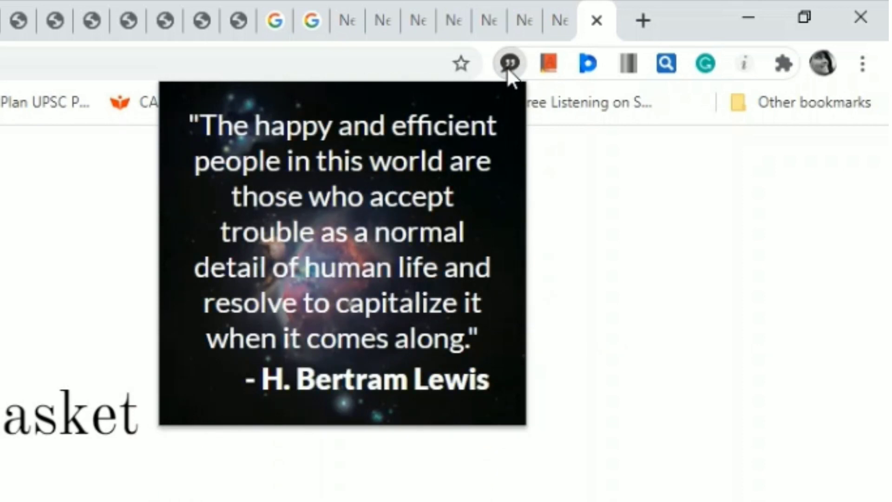
# Reopen the quotes popup for a new quote, then open the Google Dictionary Define box
pyautogui.click(507, 68)
pyautogui.click(507, 68)
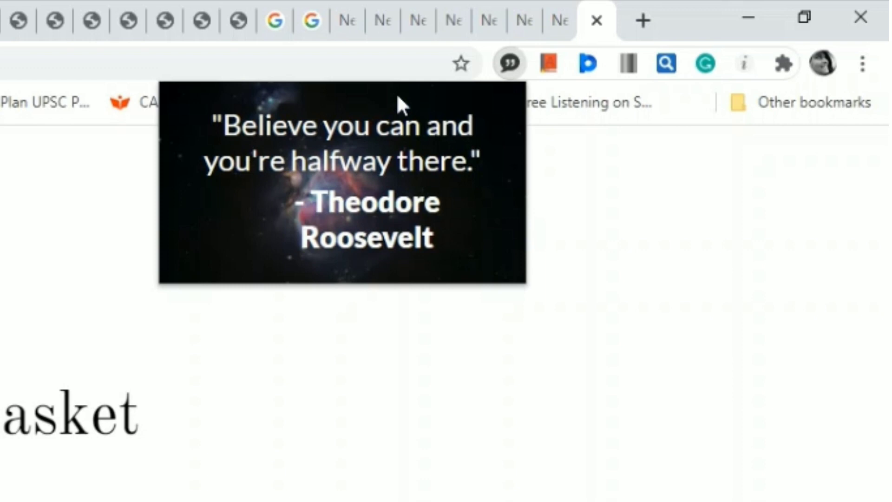
pyautogui.click(550, 60)
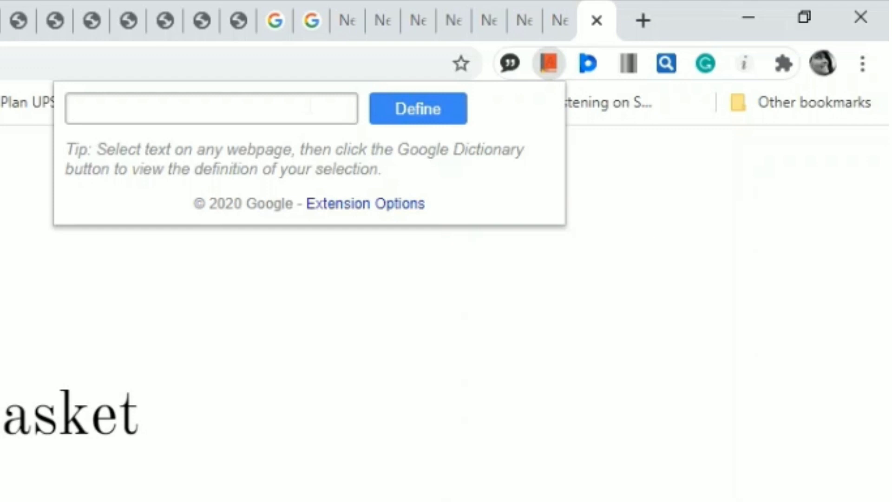
# Look up 'develop' in Google Dictionary and review its definition
pyautogui.write('devel')
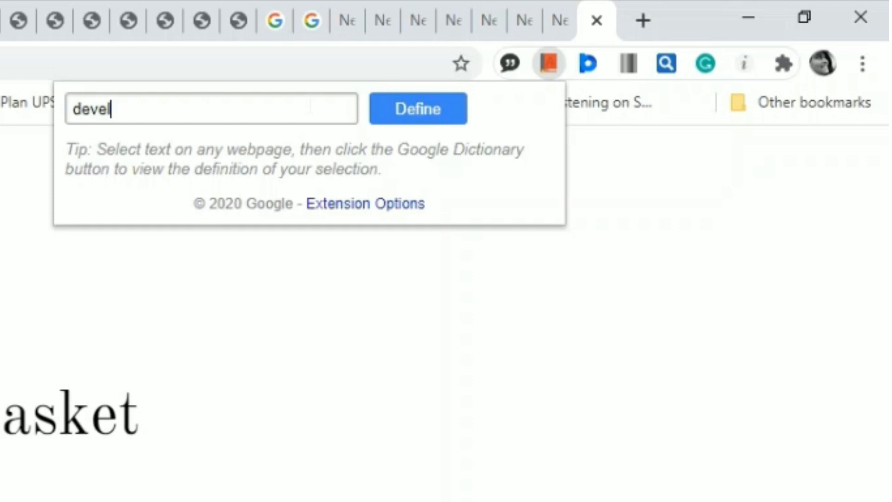
pyautogui.write('op')
pyautogui.press('Return')
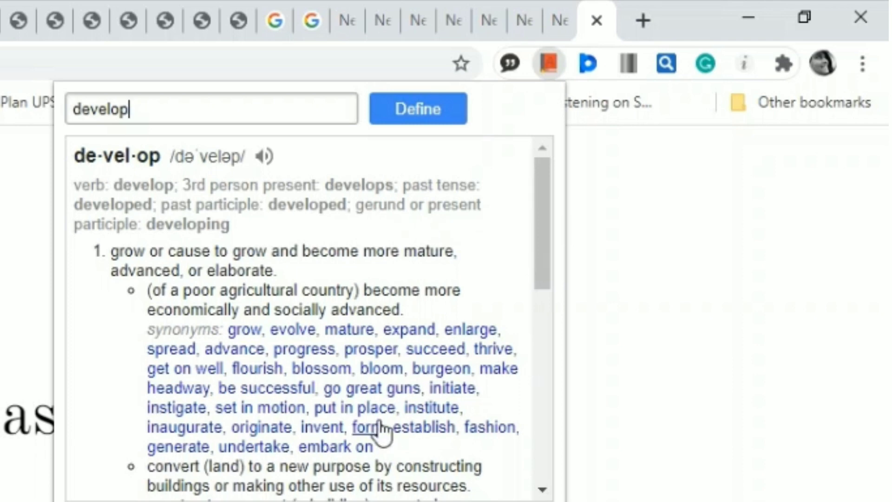
pyautogui.scroll(-4, 379, 428)
pyautogui.scroll(4, 378, 427)
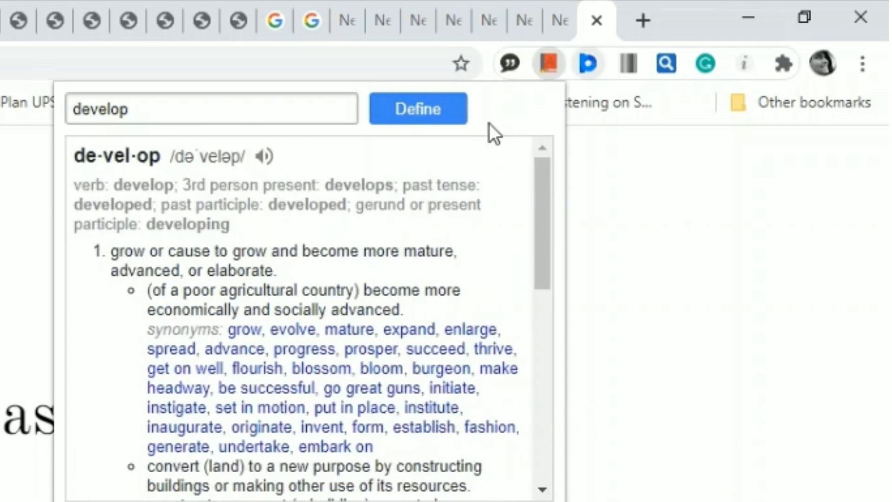
# Search Power Thesaurus for 'develop' and close its popup
pyautogui.click(588, 73)
pyautogui.write('develop')
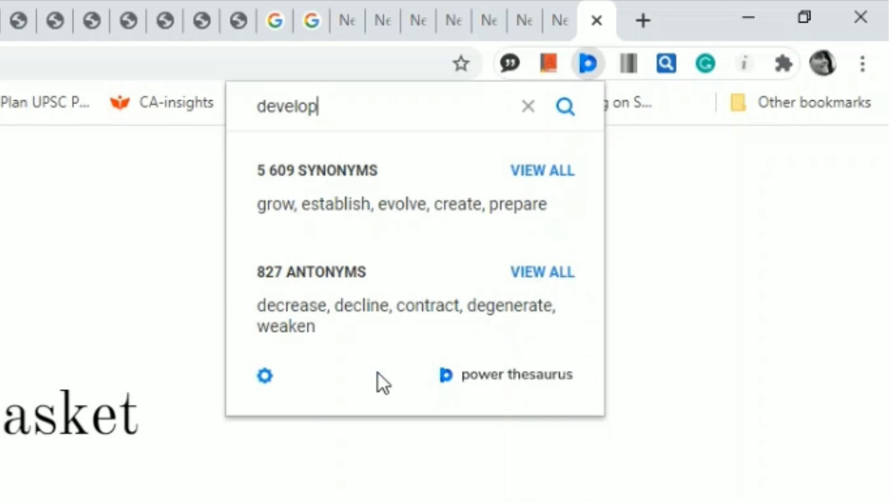
pyautogui.click(419, 478)
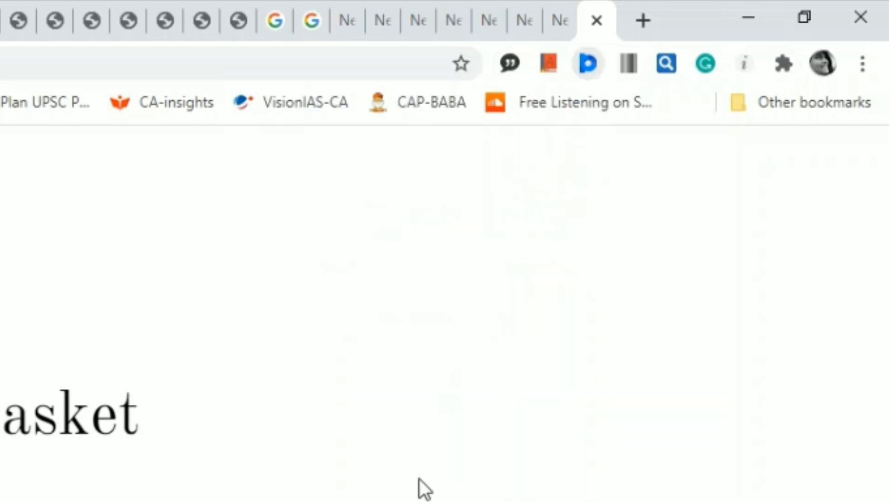
pyautogui.click(705, 64)
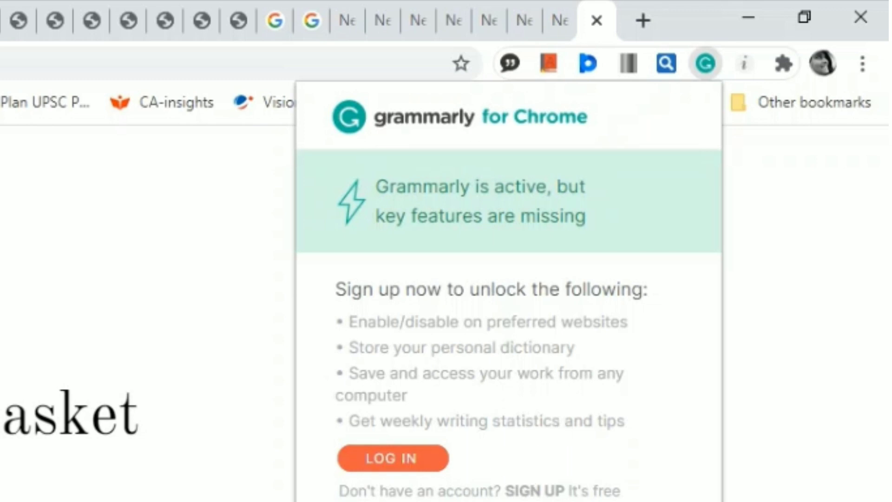
pyautogui.press('Escape')
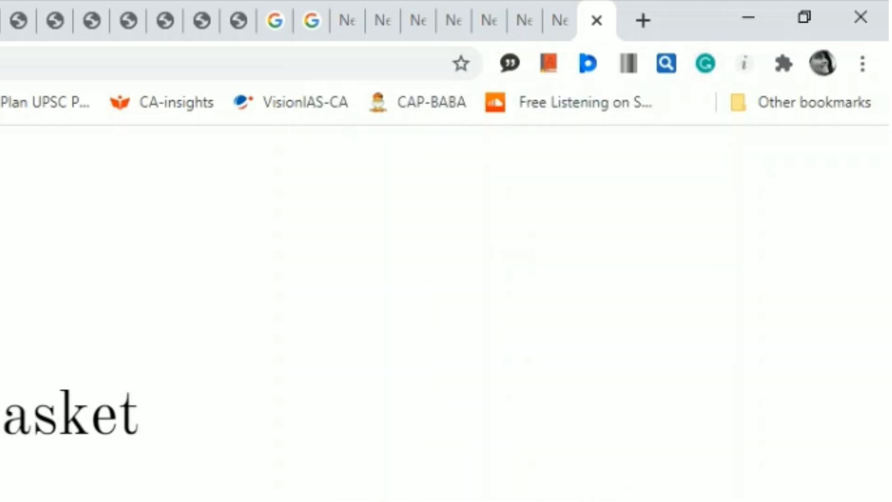